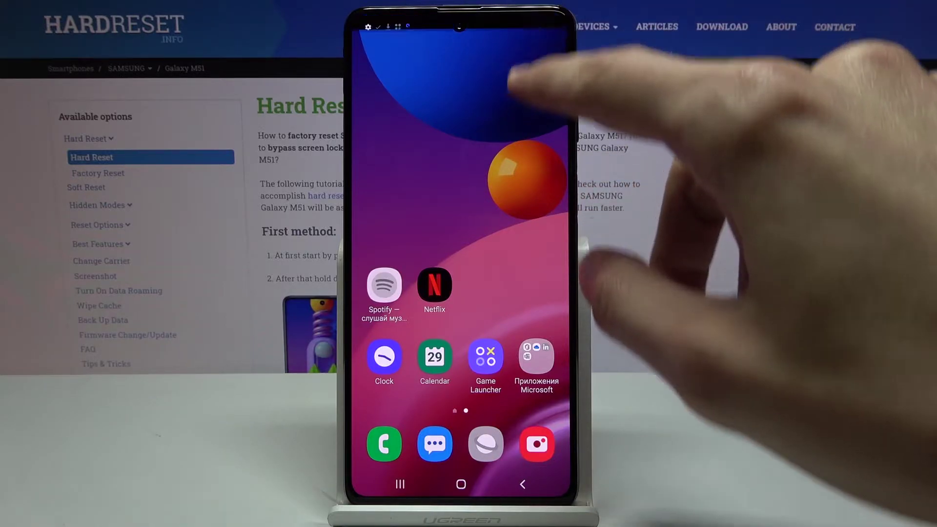
- Go from the notification shade into Settings, then General management, then Reset
drag(512, 45, 513, 234)
click(551, 57)
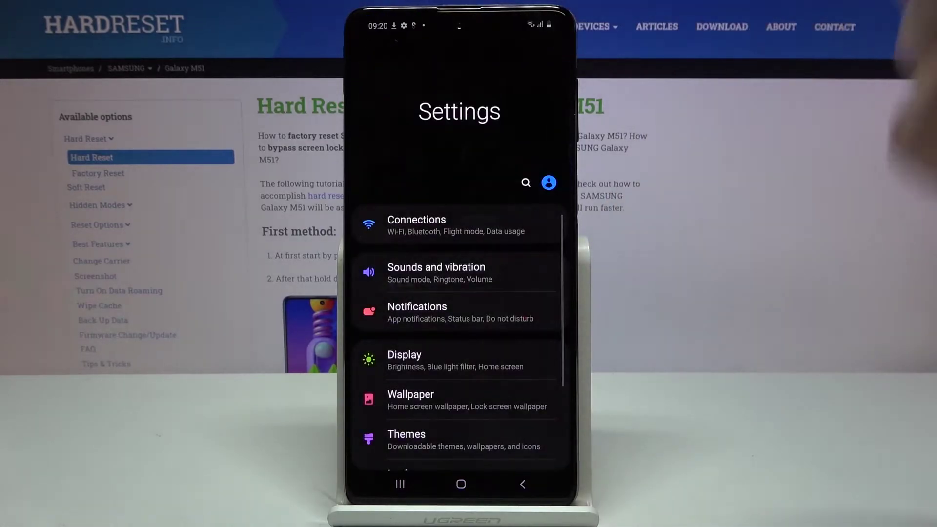
drag(542, 439, 513, 147)
drag(513, 366, 512, 147)
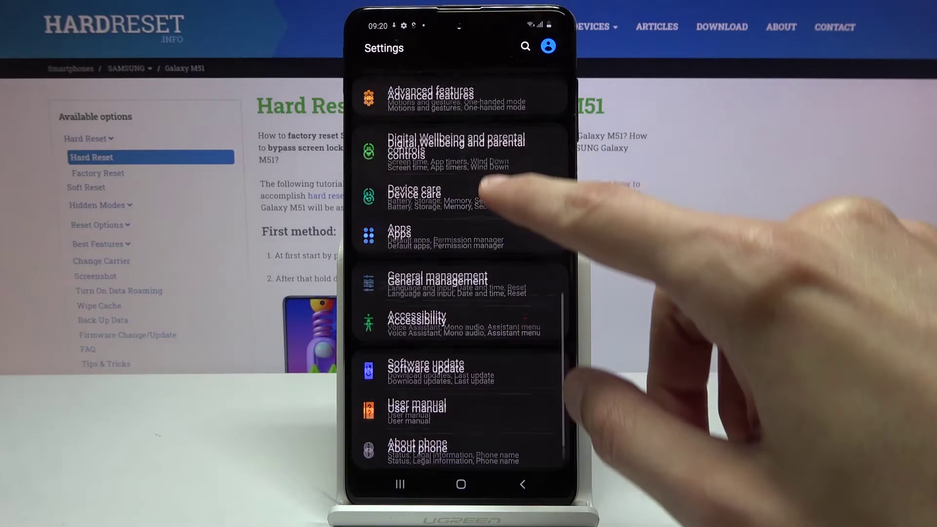
drag(498, 147, 498, 205)
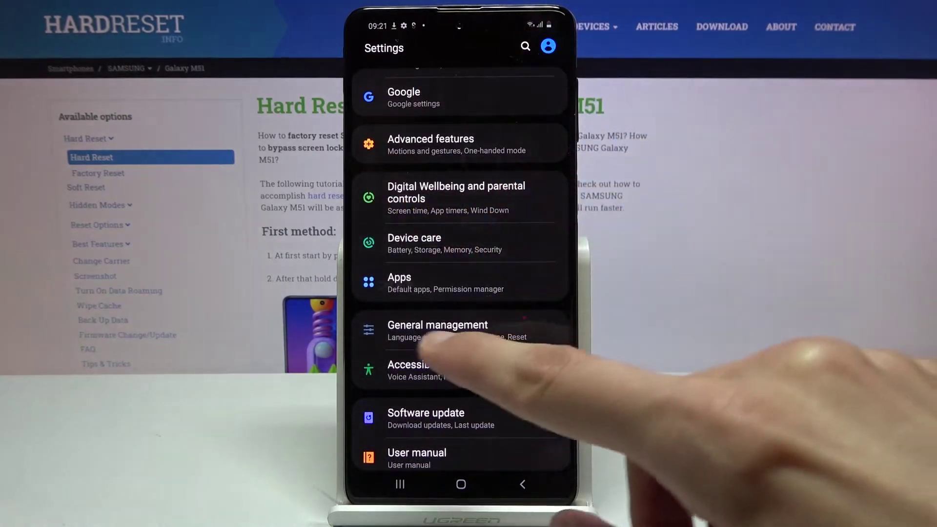
click(438, 329)
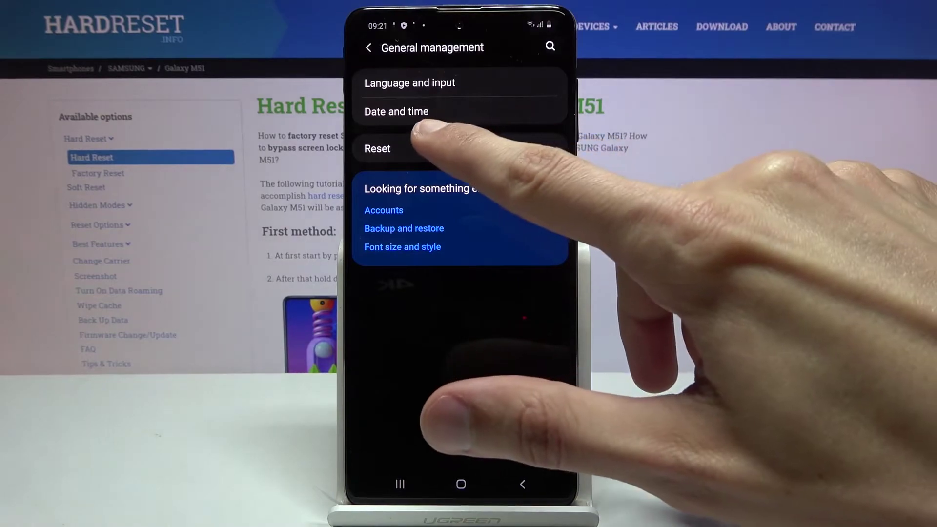
click(411, 148)
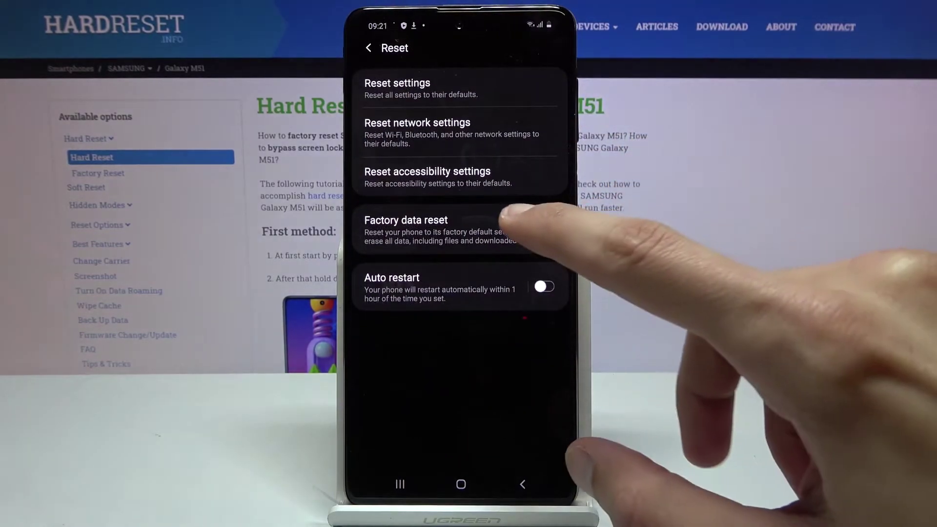
- Choose Factory data reset to see the accounts, apps and data that would be erased
click(512, 223)
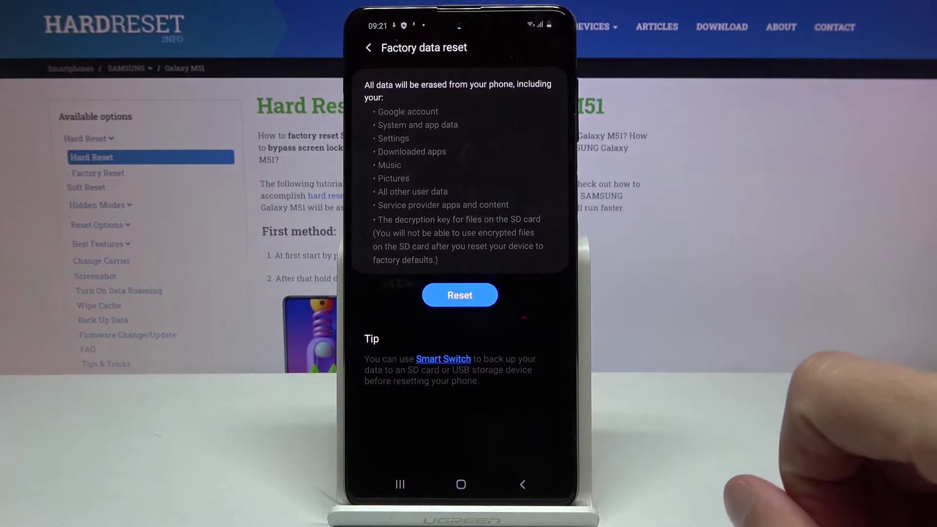